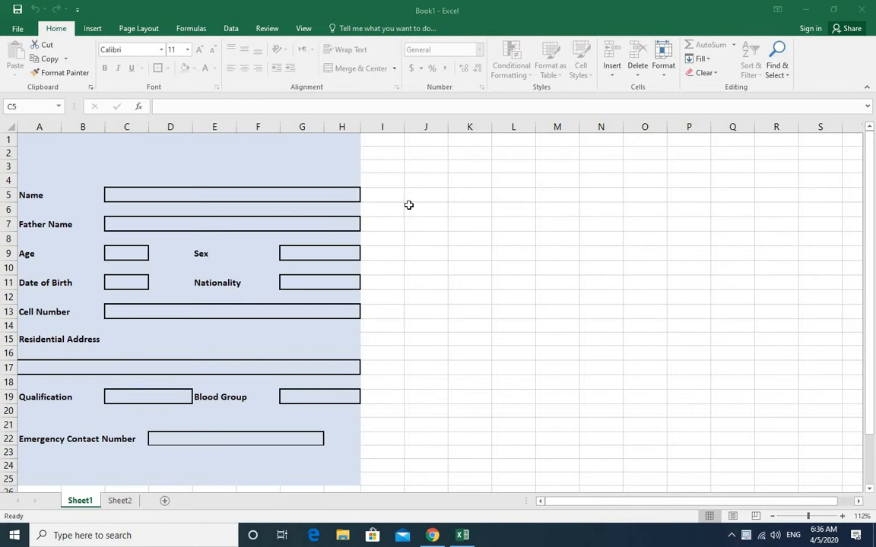
- Test which cells can be selected on the Sheet1 form, trying outside the form and the Name, Age and Sex boxes
{"action": "left_click", "coordinate": [409, 205]}
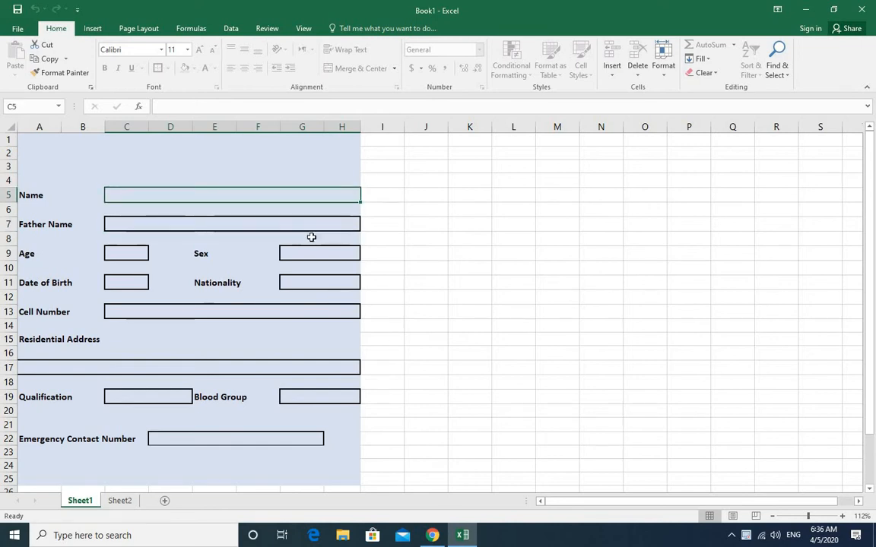
{"action": "left_click", "coordinate": [137, 253]}
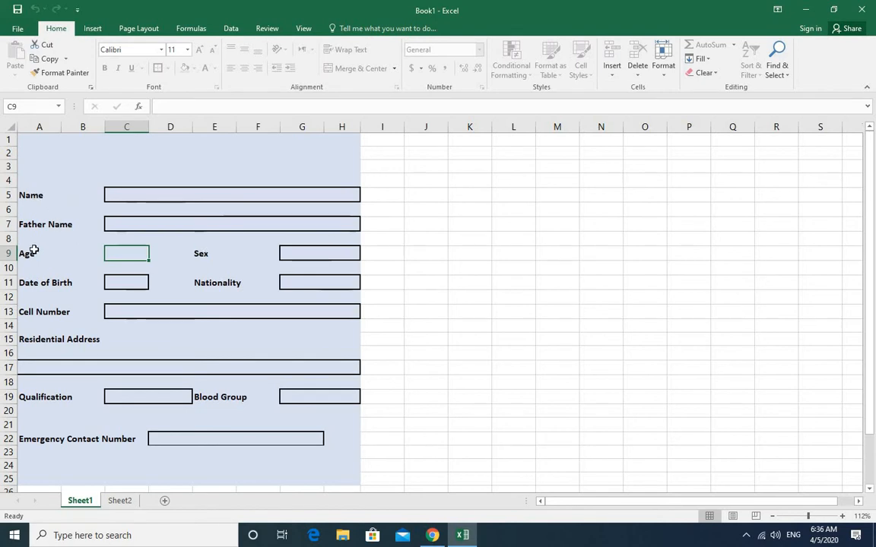
{"action": "left_click", "coordinate": [202, 194]}
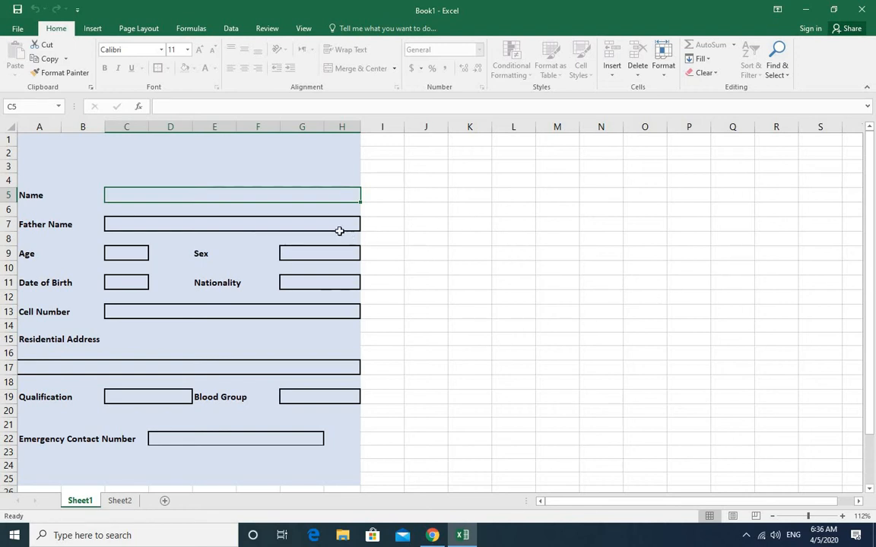
{"action": "left_click", "coordinate": [326, 252]}
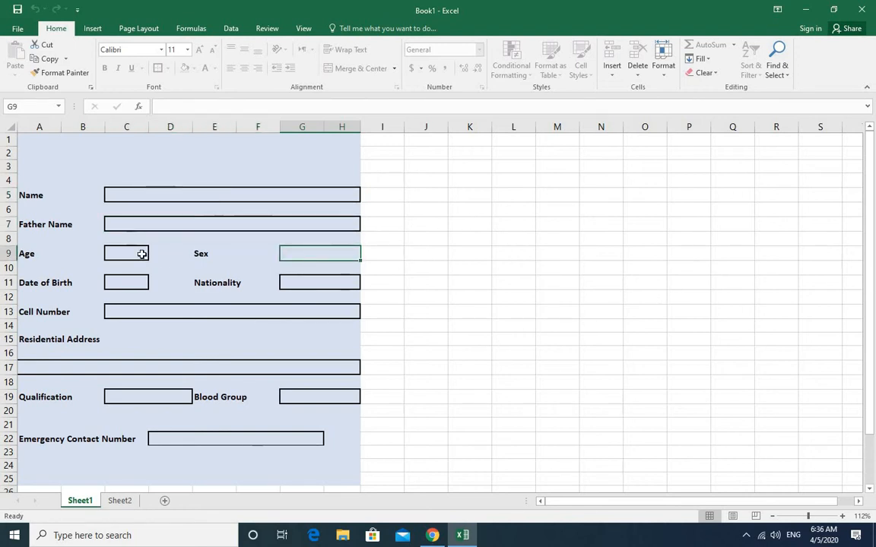
{"action": "left_click", "coordinate": [140, 252]}
- Enter the person's name in the Name box of the Sheet1 form
{"action": "left_click", "coordinate": [195, 194]}
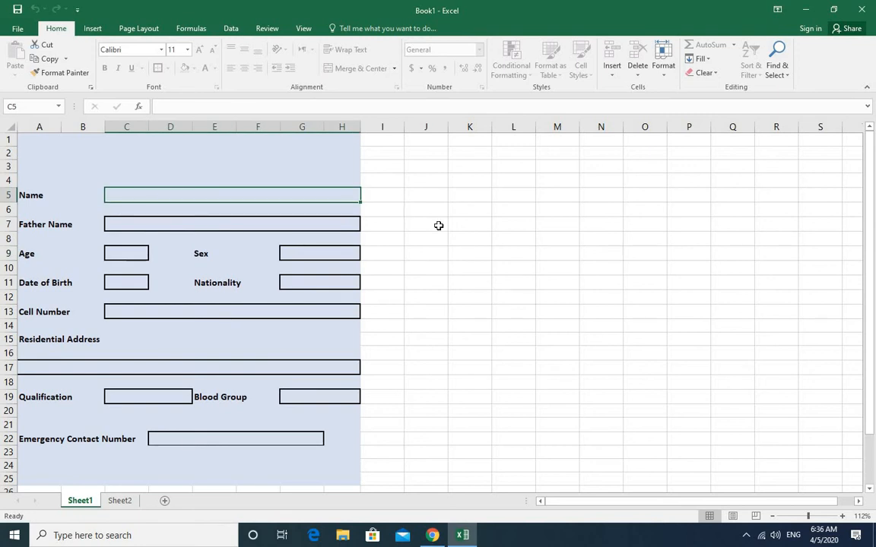
{"action": "type", "text": "osman"}
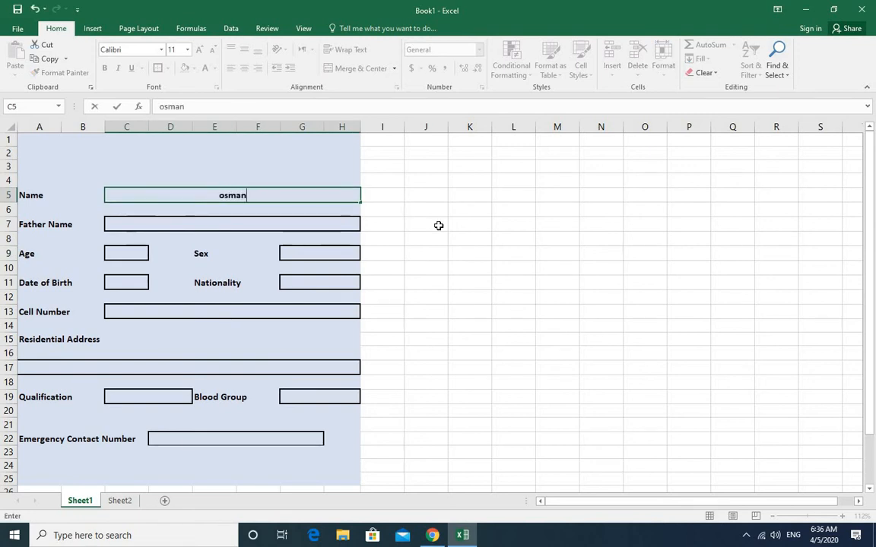
{"action": "key", "text": "ctrl+Return"}
- Enter the father's name in the Father Name box
{"action": "key", "text": "Down"}
{"action": "key", "text": "Down"}
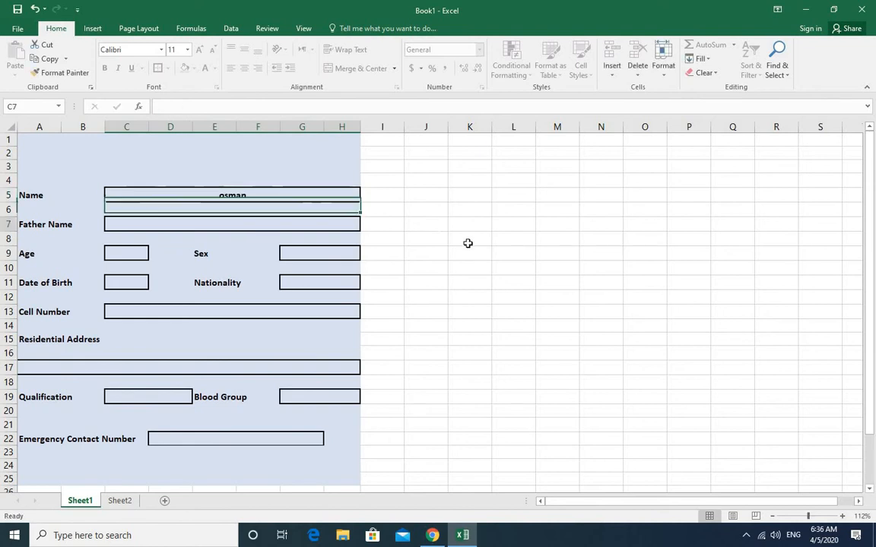
{"action": "type", "text": "gh"}
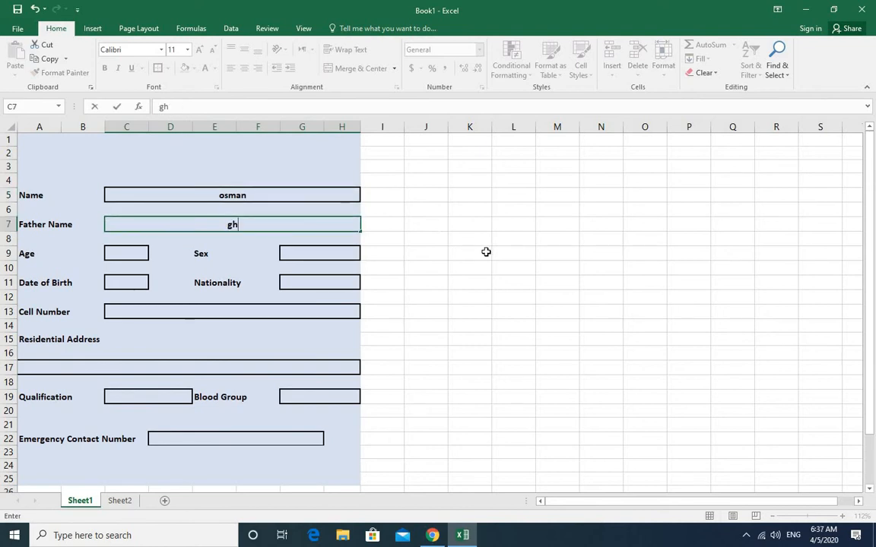
{"action": "key", "text": "BackSpace"}
{"action": "key", "text": "BackSpace"}
{"action": "type", "text": "m nawaz"}
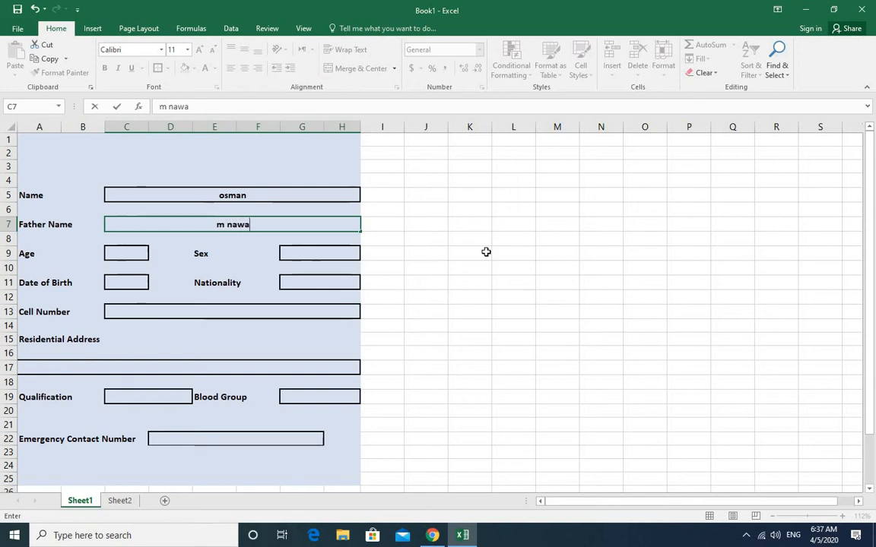
- Fill in 25 as the Age and male as the Sex on the form
{"action": "key", "text": "Down"}
{"action": "key", "text": "Down"}
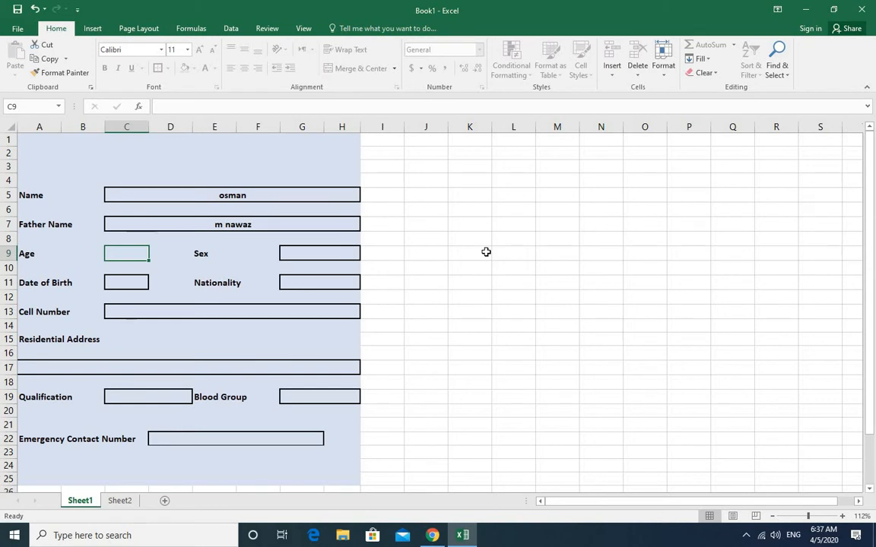
{"action": "type", "text": "25"}
{"action": "key", "text": "Tab"}
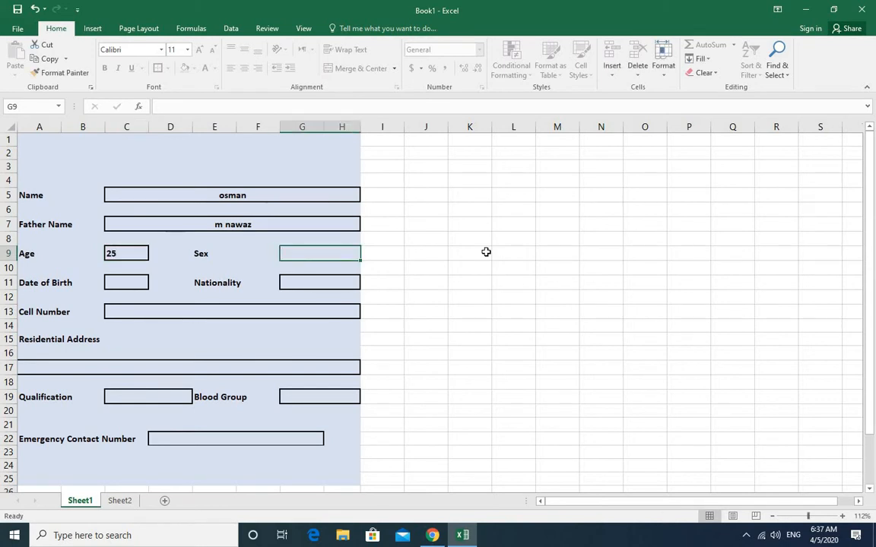
{"action": "type", "text": "male"}
{"action": "key", "text": "Return"}
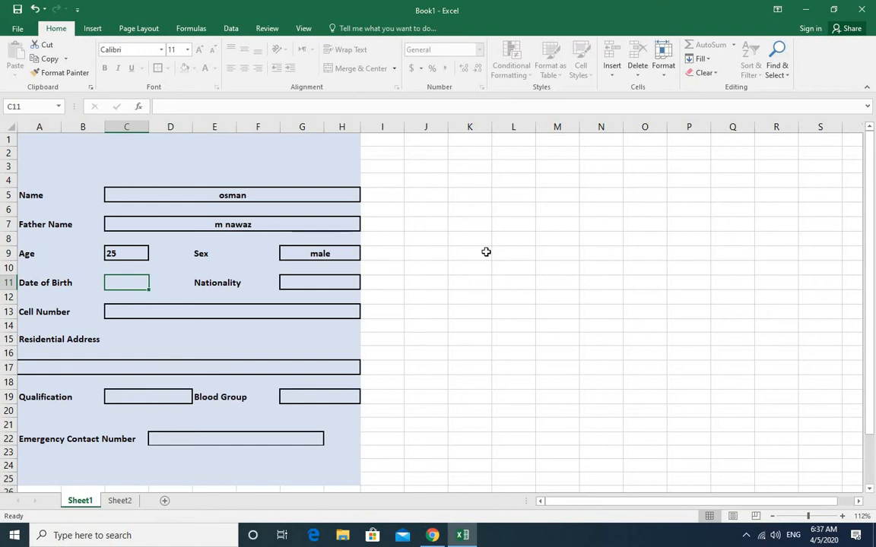
- Step through the remaining entry boxes down to Emergency Contact Number and return to the Name box to check the navigation order
{"action": "key", "text": "Tab"}
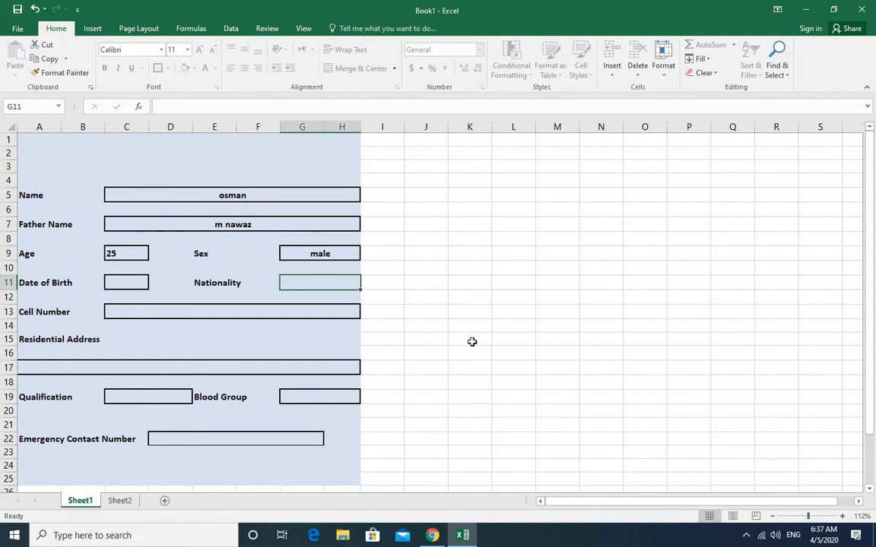
{"action": "key", "text": "Tab"}
{"action": "key", "text": "Tab"}
{"action": "key", "text": "Tab"}
{"action": "key", "text": "Tab"}
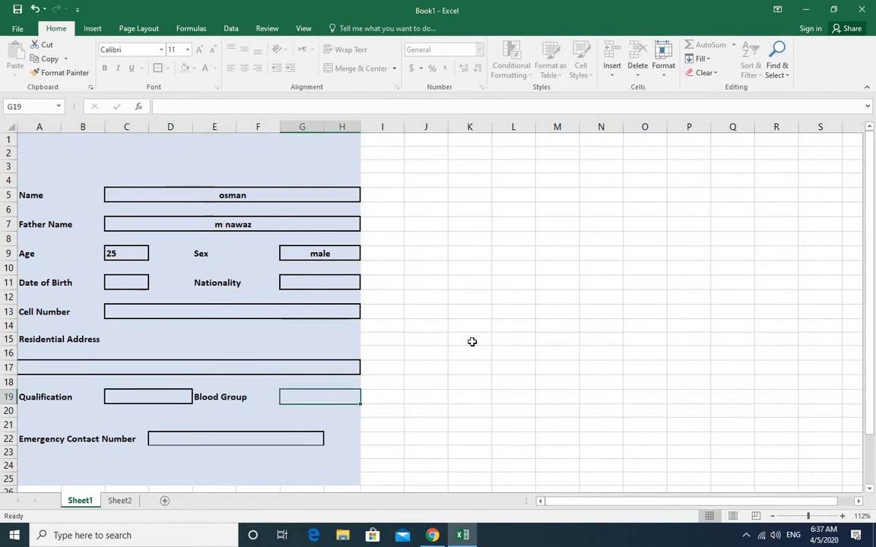
{"action": "key", "text": "Tab"}
{"action": "key", "text": "Tab"}
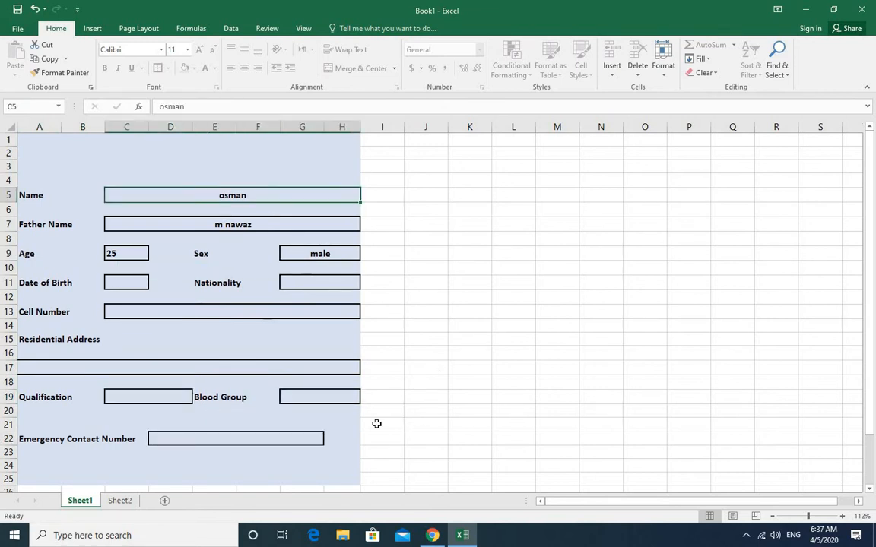
{"action": "left_click", "coordinate": [304, 438]}
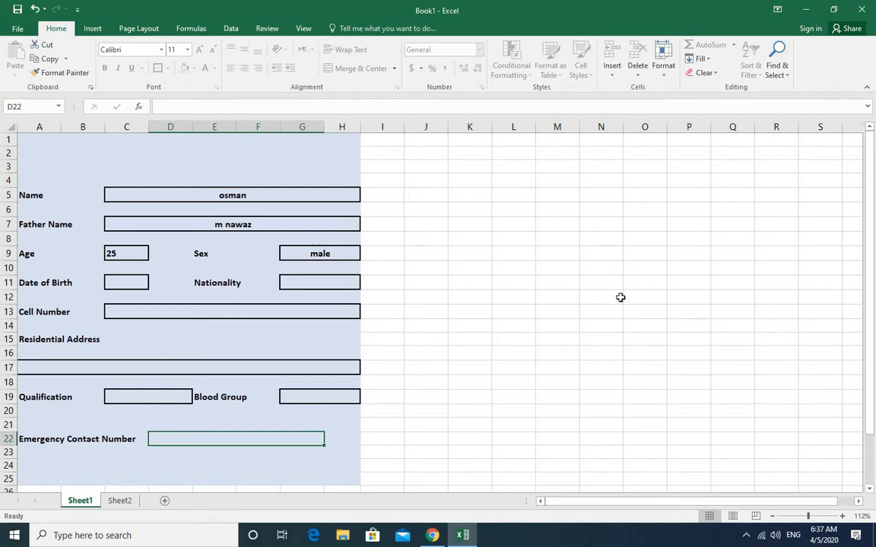
{"action": "left_click", "coordinate": [116, 195]}
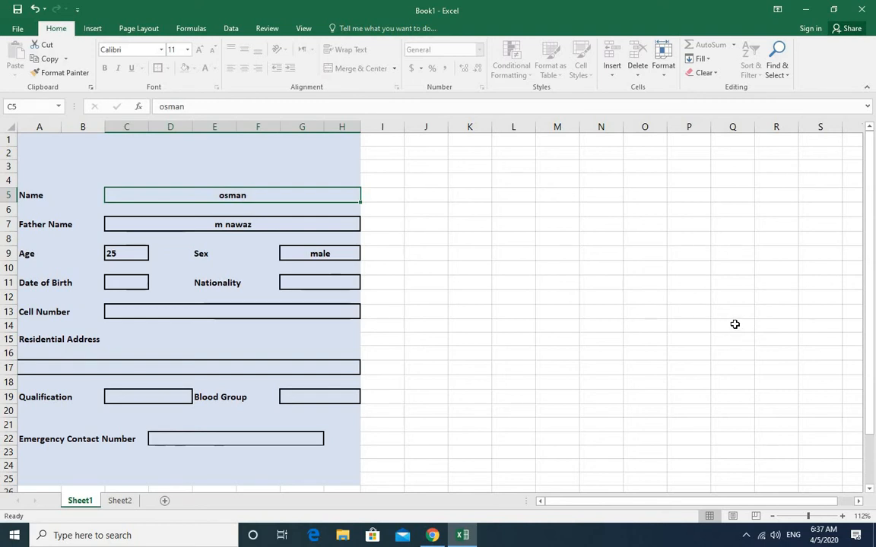
- Switch to the blank form on Sheet2 and test selecting cells outside the form area
{"action": "left_click", "coordinate": [114, 502]}
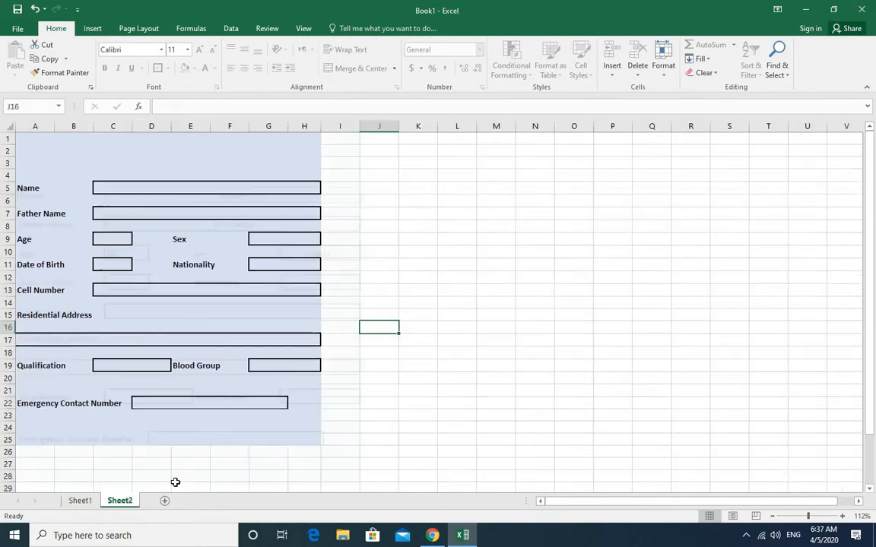
{"action": "left_click", "coordinate": [80, 501]}
{"action": "left_click", "coordinate": [118, 500]}
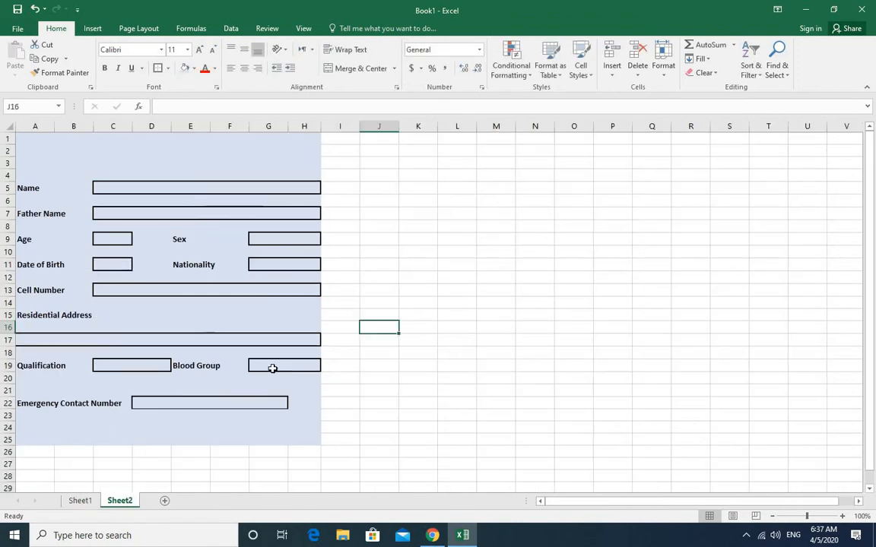
{"action": "left_click", "coordinate": [496, 213]}
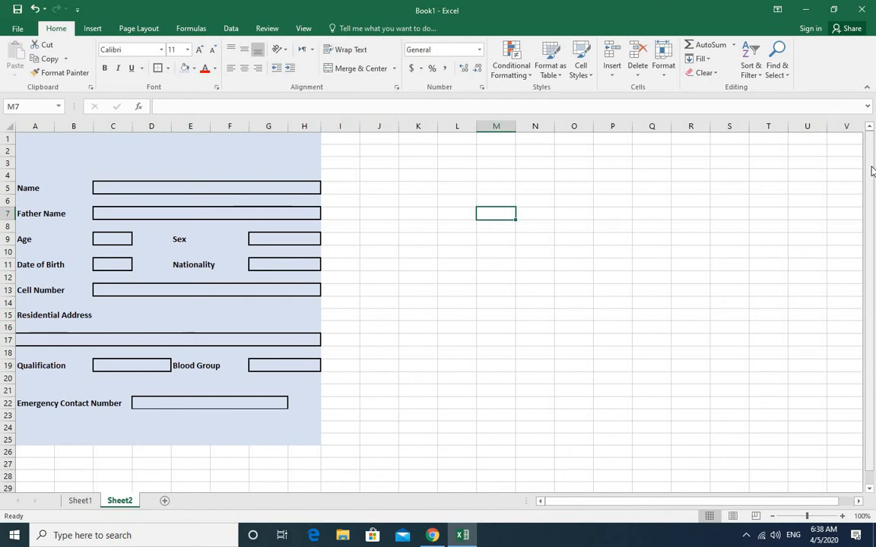
{"action": "left_click", "coordinate": [371, 254]}
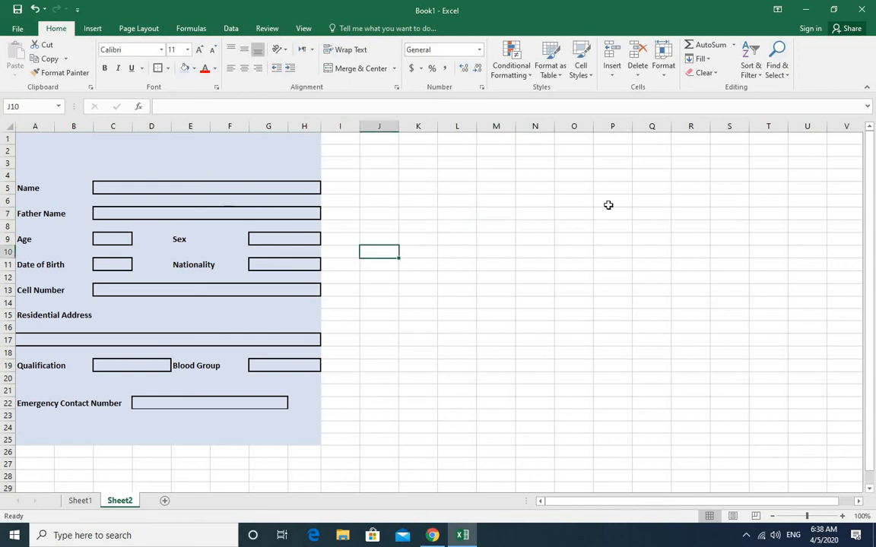
{"action": "left_click", "coordinate": [536, 162]}
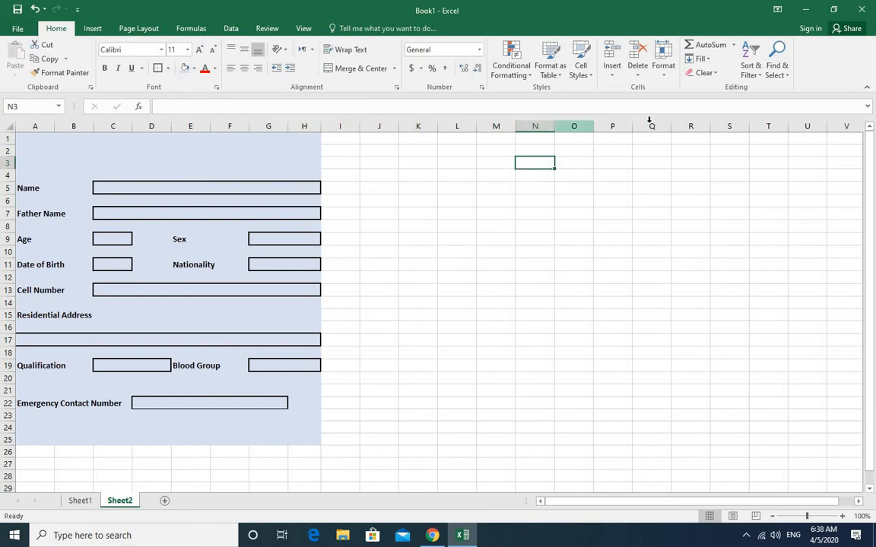
{"action": "left_click", "coordinate": [729, 303]}
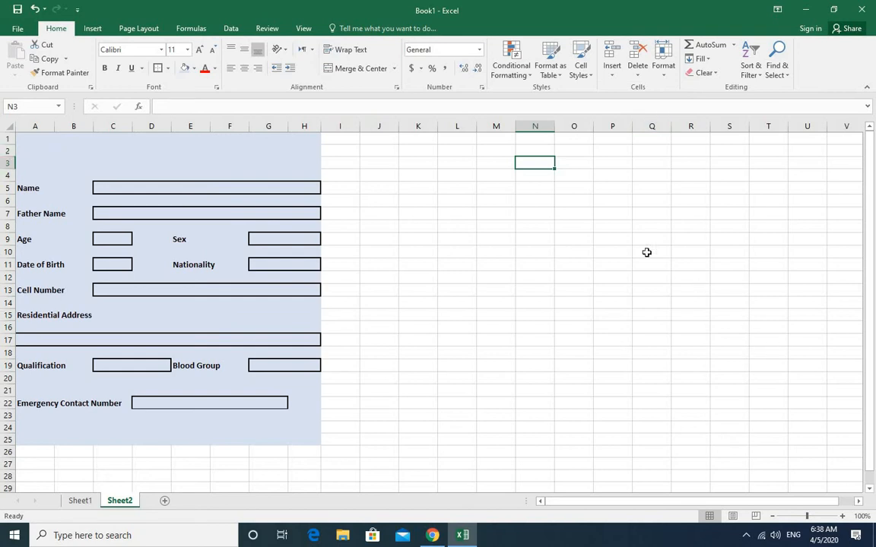
{"action": "left_click", "coordinate": [530, 163]}
{"action": "left_click", "coordinate": [488, 269]}
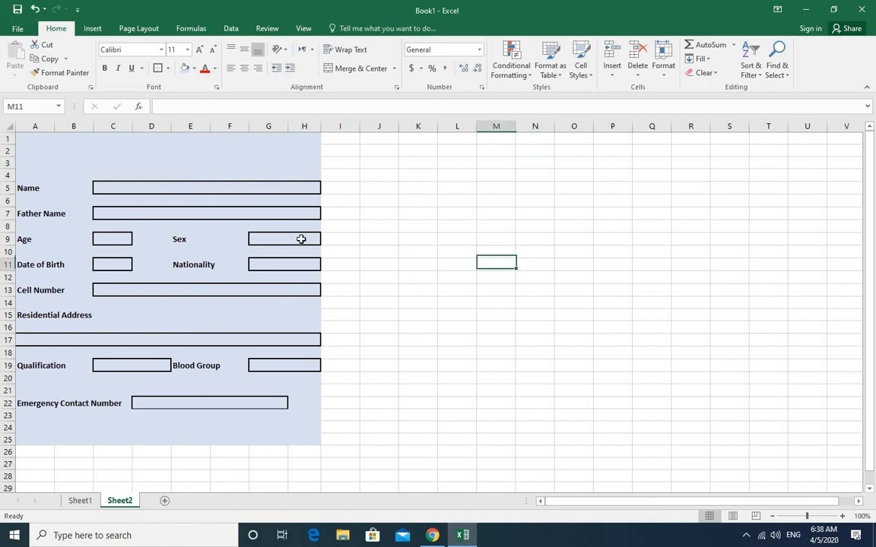
- Set every cell on Sheet2 to Locked in the Format Cells protection settings
{"action": "left_click", "coordinate": [12, 127]}
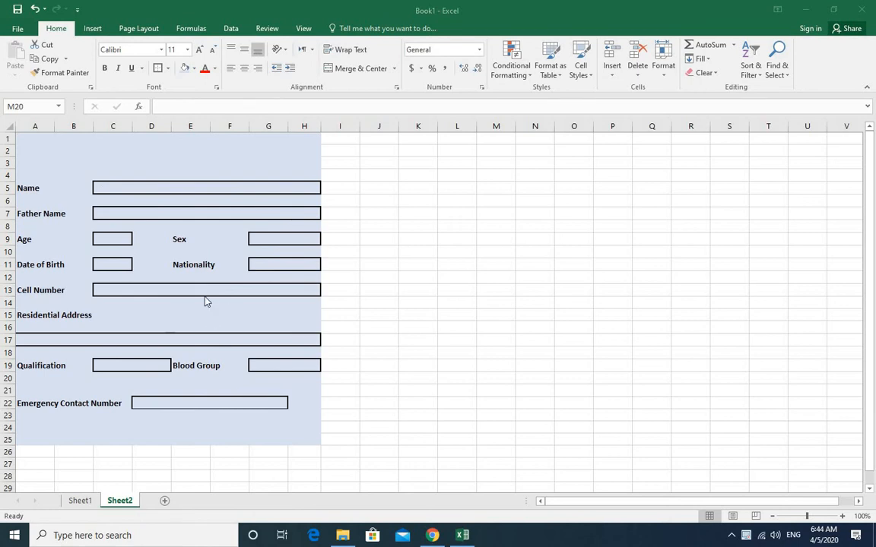
{"action": "left_click", "coordinate": [10, 125]}
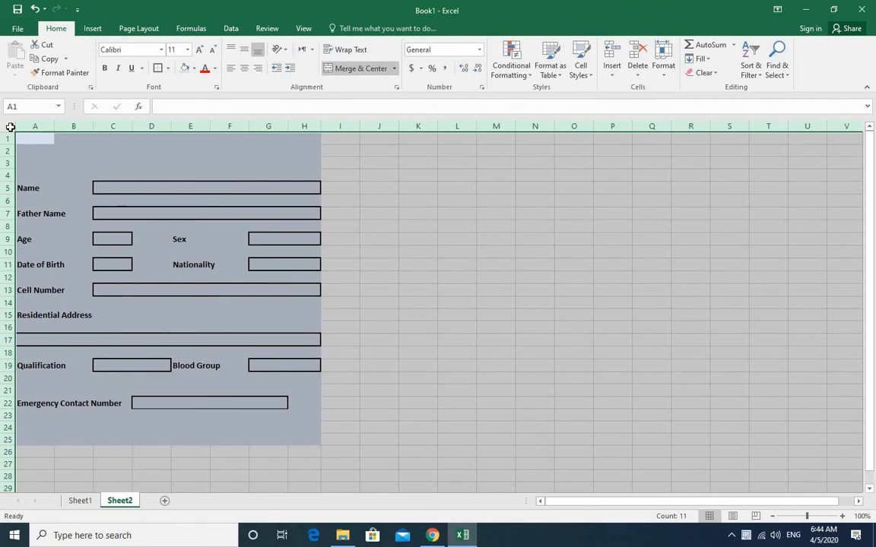
{"action": "right_click", "coordinate": [10, 127]}
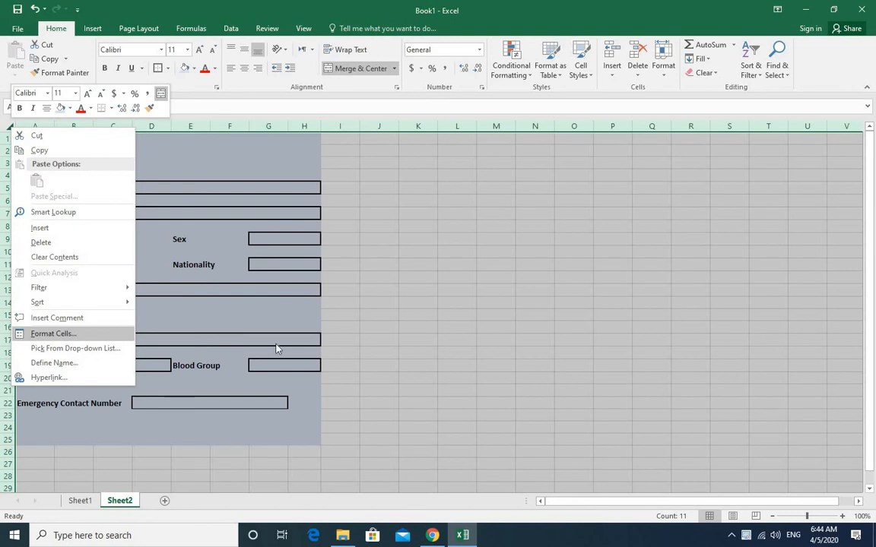
{"action": "left_click", "coordinate": [65, 335]}
{"action": "left_click_drag", "start_coordinate": [156, 192], "coordinate": [489, 189]}
{"action": "left_click_drag", "start_coordinate": [560, 154], "coordinate": [575, 156]}
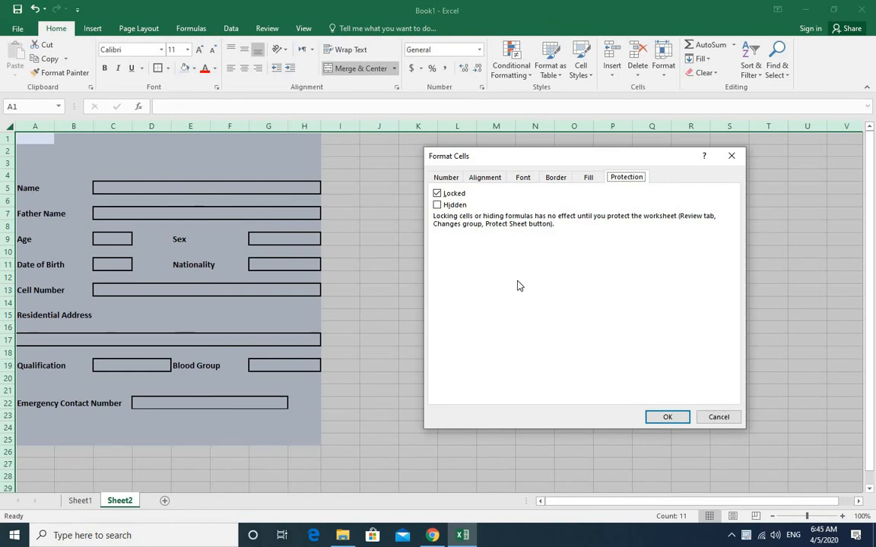
{"action": "left_click", "coordinate": [673, 417]}
{"action": "left_click", "coordinate": [440, 302]}
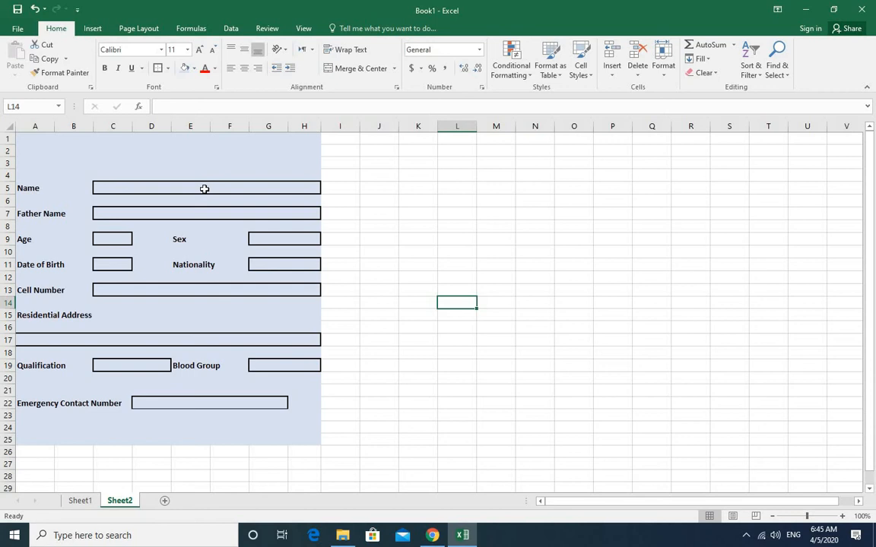
- Select all eleven entry boxes of the Sheet2 form together, from Name through Emergency Contact Number
{"action": "left_click", "coordinate": [205, 188]}
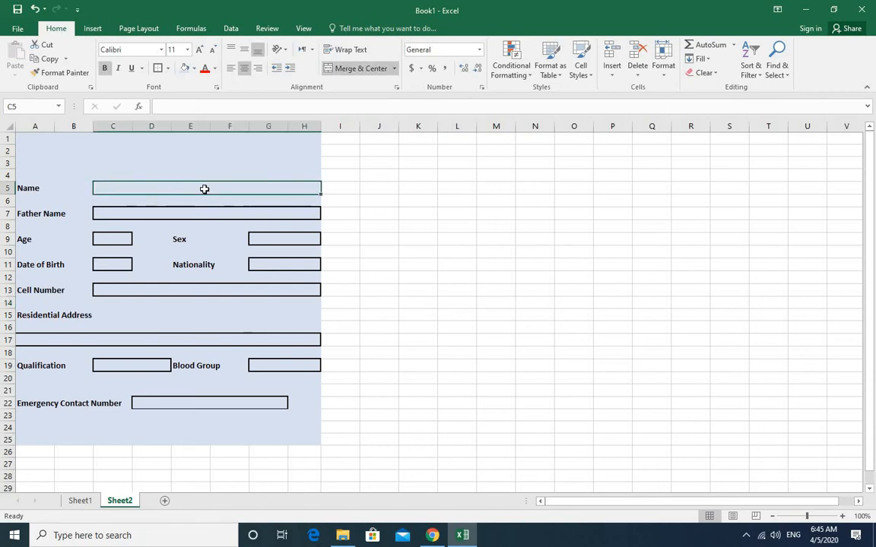
{"action": "left_click", "coordinate": [157, 215], "text": "ctrl"}
{"action": "left_click", "coordinate": [112, 239], "text": "ctrl"}
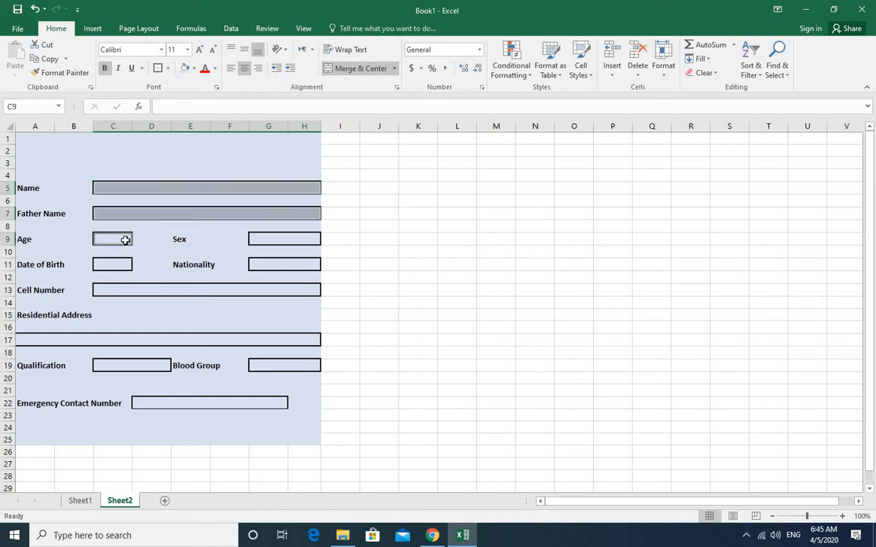
{"action": "left_click", "coordinate": [289, 240], "text": "ctrl"}
{"action": "left_click", "coordinate": [119, 264], "text": "ctrl"}
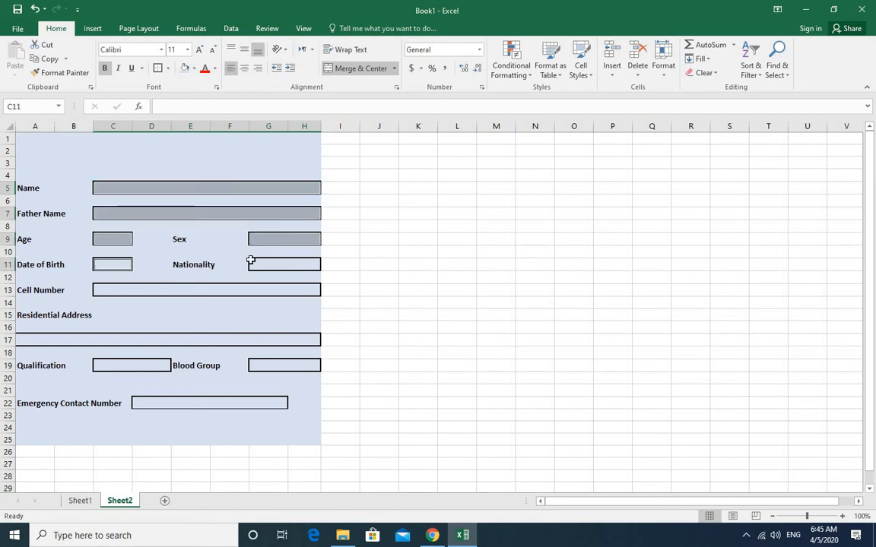
{"action": "left_click", "coordinate": [272, 264], "text": "ctrl"}
{"action": "left_click", "coordinate": [207, 289], "text": "ctrl"}
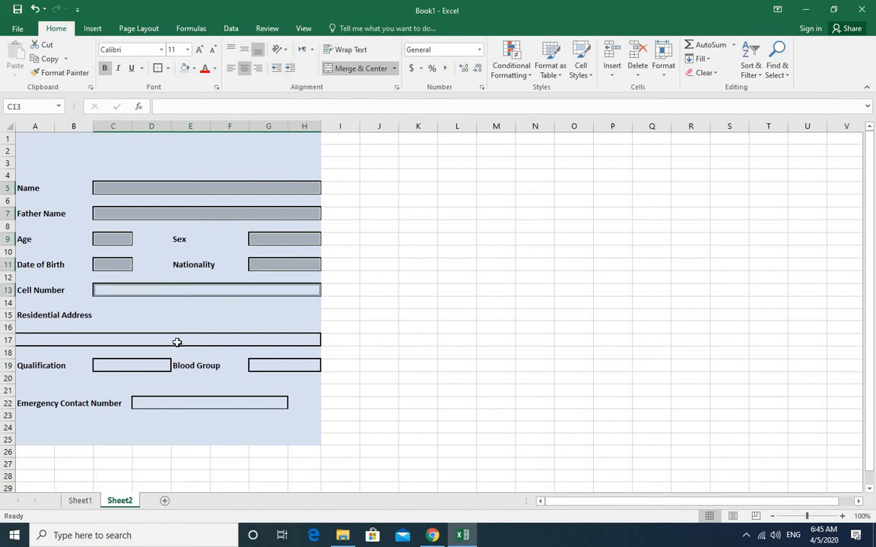
{"action": "left_click", "coordinate": [176, 342], "text": "ctrl"}
{"action": "left_click", "coordinate": [135, 369], "text": "ctrl"}
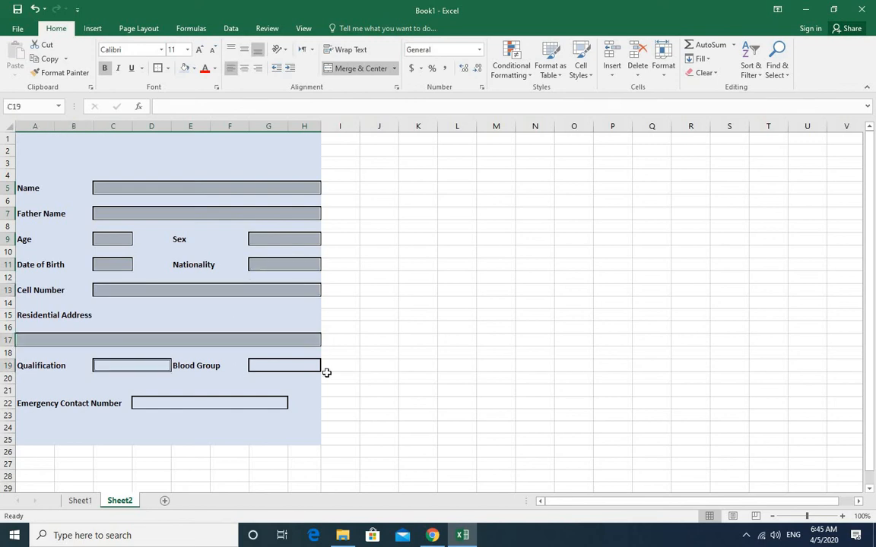
{"action": "left_click", "coordinate": [277, 367], "text": "ctrl"}
{"action": "left_click", "coordinate": [208, 404], "text": "ctrl"}
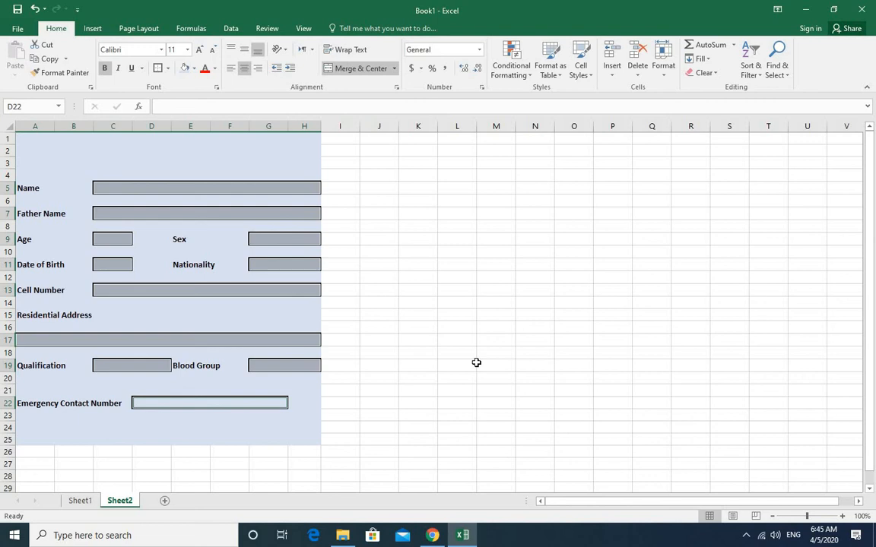
- Turn off the Locked protection setting for the selected entry boxes in Format Cells
{"action": "right_click", "coordinate": [148, 342]}
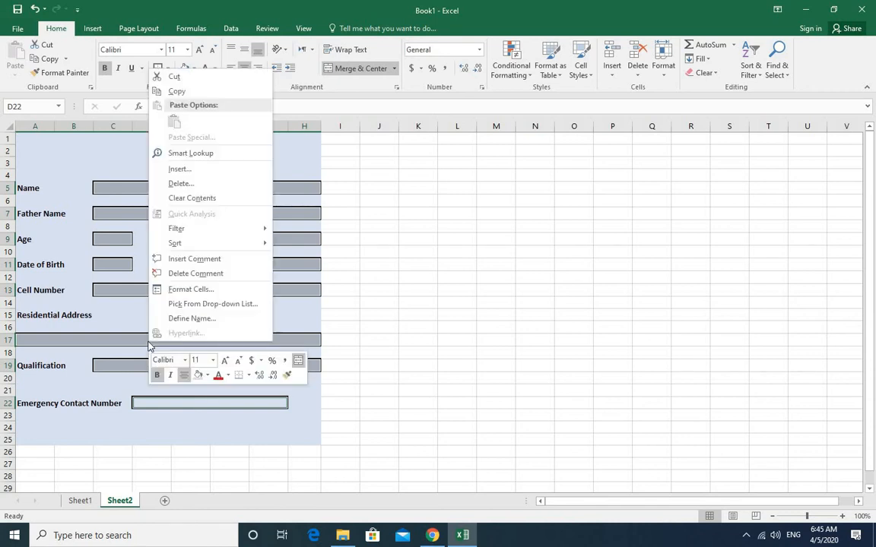
{"action": "left_click", "coordinate": [183, 294]}
{"action": "left_click_drag", "start_coordinate": [168, 148], "coordinate": [520, 198]}
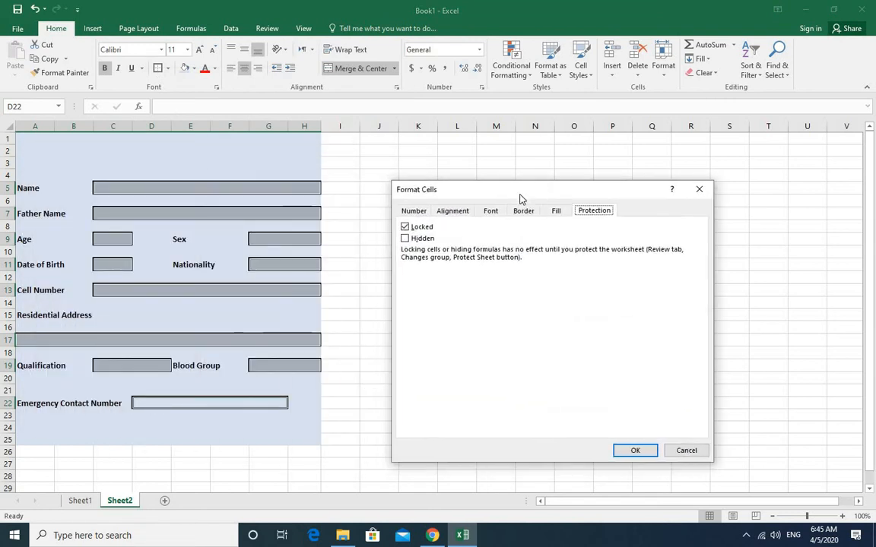
{"action": "left_click", "coordinate": [404, 226]}
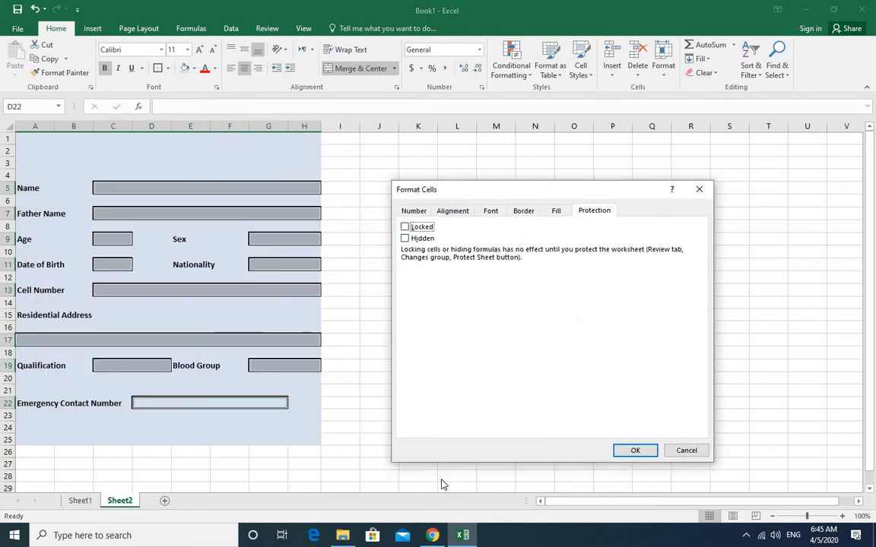
{"action": "left_click", "coordinate": [628, 451]}
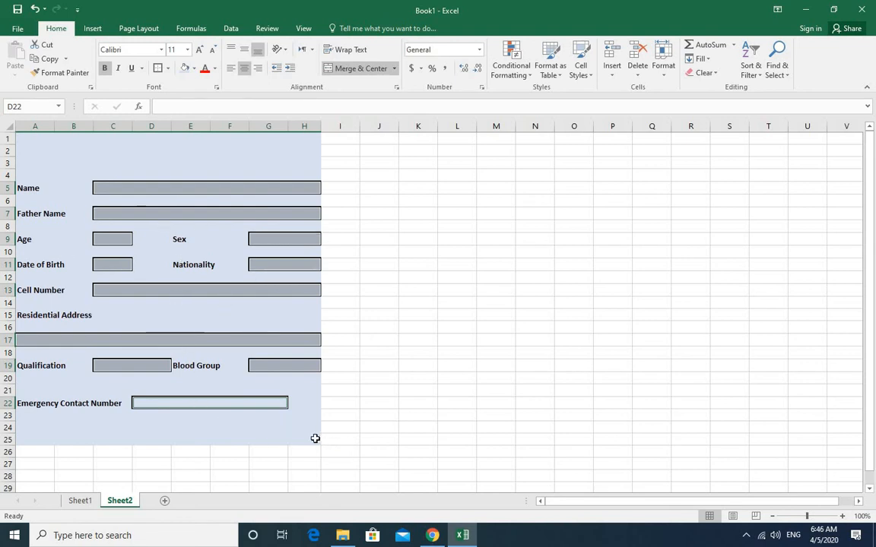
- Protect Sheet2, allowing only selection of unlocked cells, and enter and confirm the password to unprotect the sheet
{"action": "right_click", "coordinate": [118, 506]}
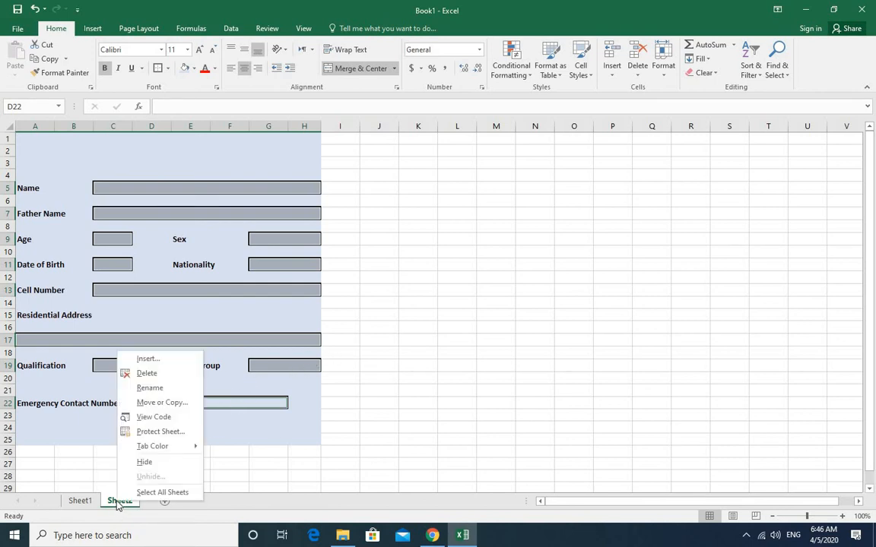
{"action": "left_click", "coordinate": [155, 432]}
{"action": "left_click_drag", "start_coordinate": [114, 338], "coordinate": [541, 296]}
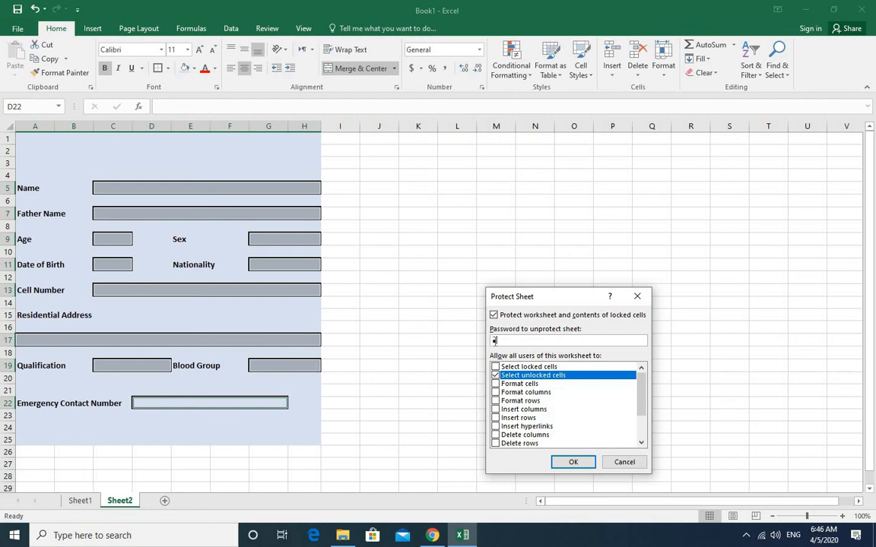
{"action": "left_click", "coordinate": [573, 462]}
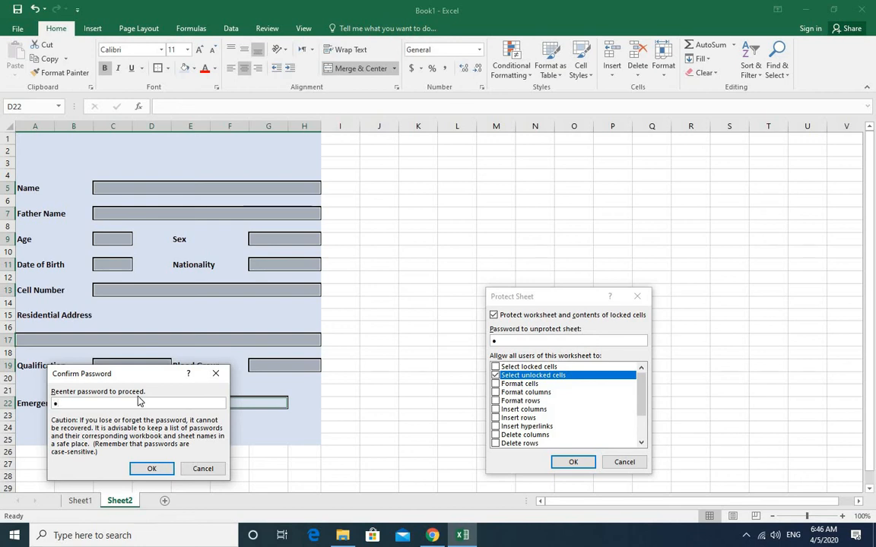
{"action": "left_click", "coordinate": [151, 468]}
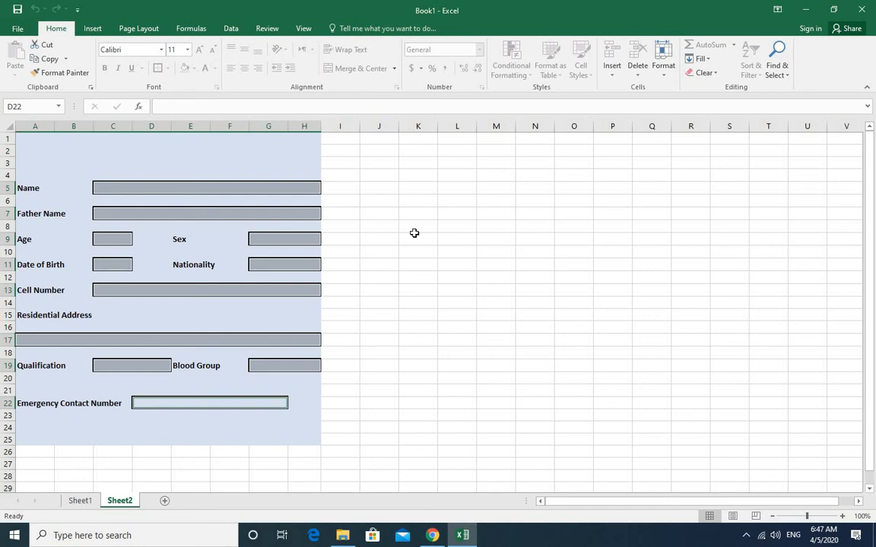
- Step through the Sheet2 entry boxes from Name to Emergency Contact Number to test which cells can be selected
{"action": "left_click", "coordinate": [206, 186]}
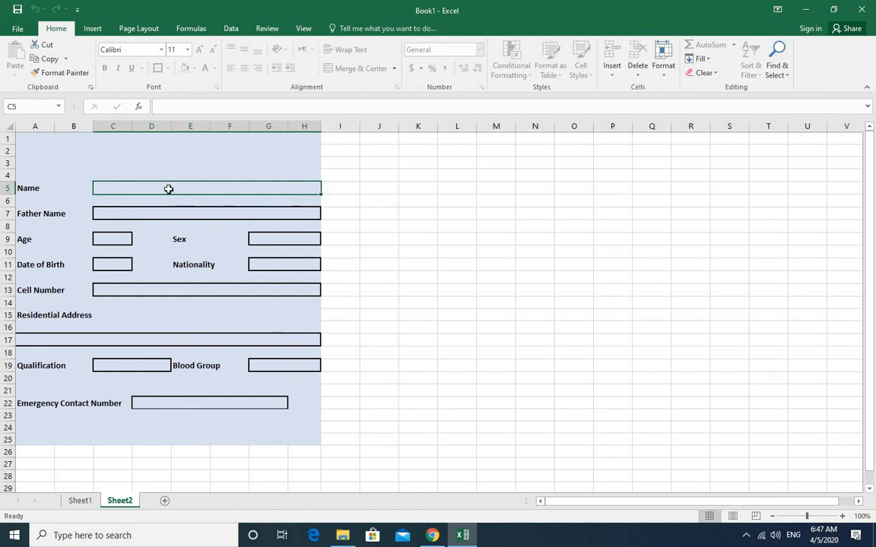
{"action": "key", "text": "Down"}
{"action": "key", "text": "Down"}
{"action": "key", "text": "Down"}
{"action": "key", "text": "Down"}
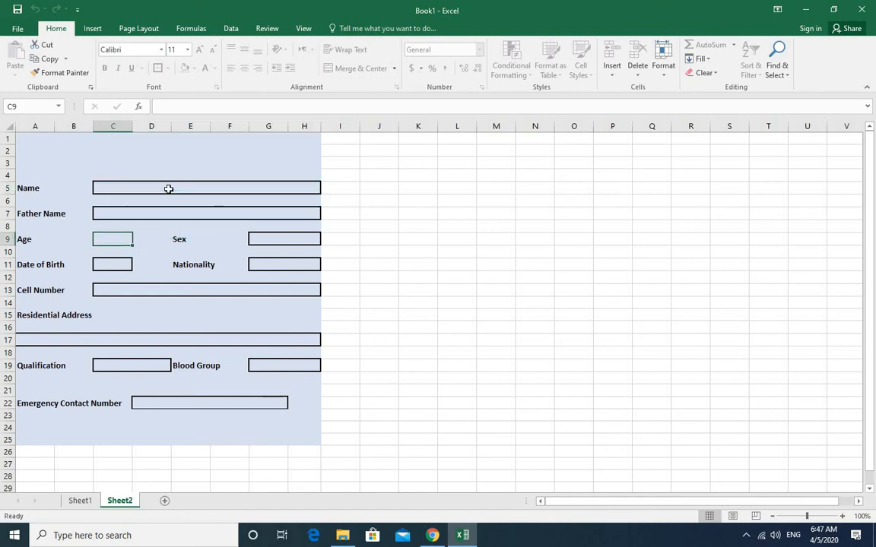
{"action": "key", "text": "Right"}
{"action": "key", "text": "Right"}
{"action": "key", "text": "Right"}
{"action": "key", "text": "Right"}
{"action": "key", "text": "Down"}
{"action": "key", "text": "Down"}
{"action": "key", "text": "Down"}
{"action": "key", "text": "Down"}
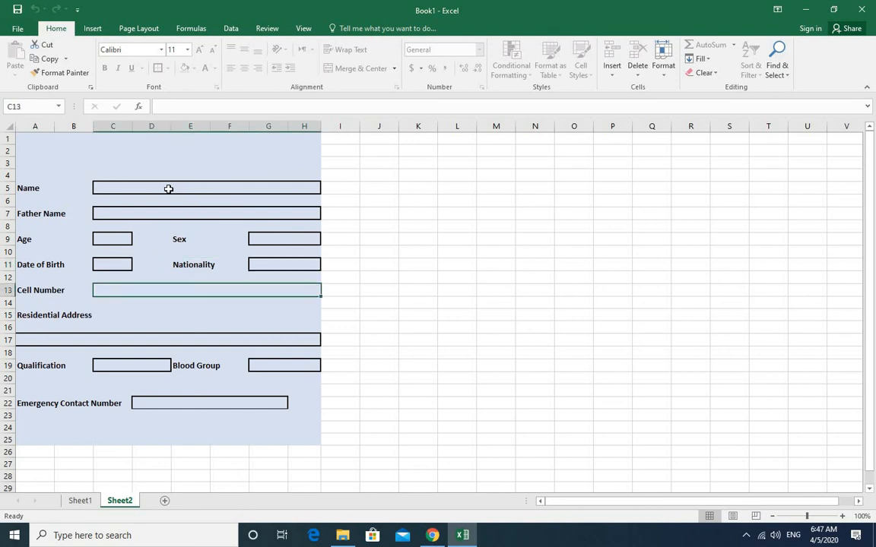
{"action": "key", "text": "Down"}
{"action": "key", "text": "Down"}
{"action": "key", "text": "Down"}
{"action": "key", "text": "Down"}
{"action": "key", "text": "Right"}
{"action": "key", "text": "Right"}
{"action": "key", "text": "Right"}
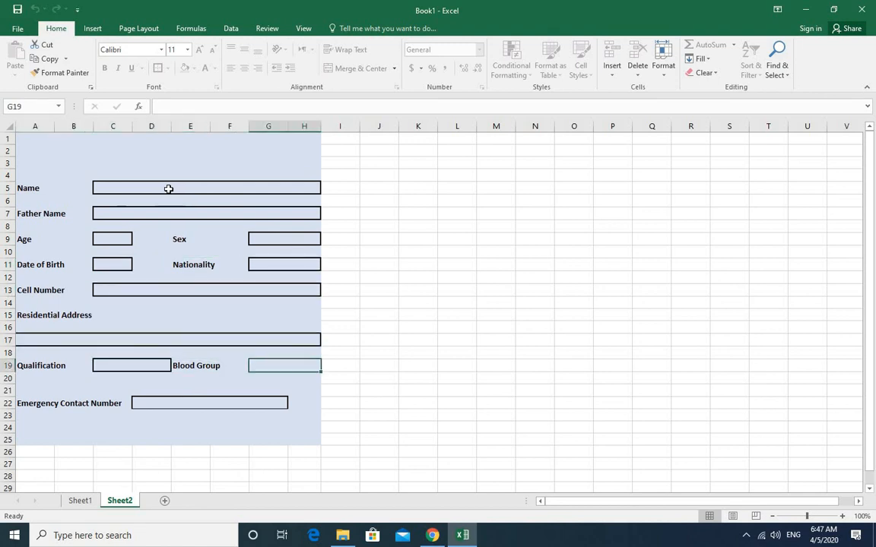
{"action": "key", "text": "Down"}
{"action": "key", "text": "Down"}
{"action": "key", "text": "Down"}
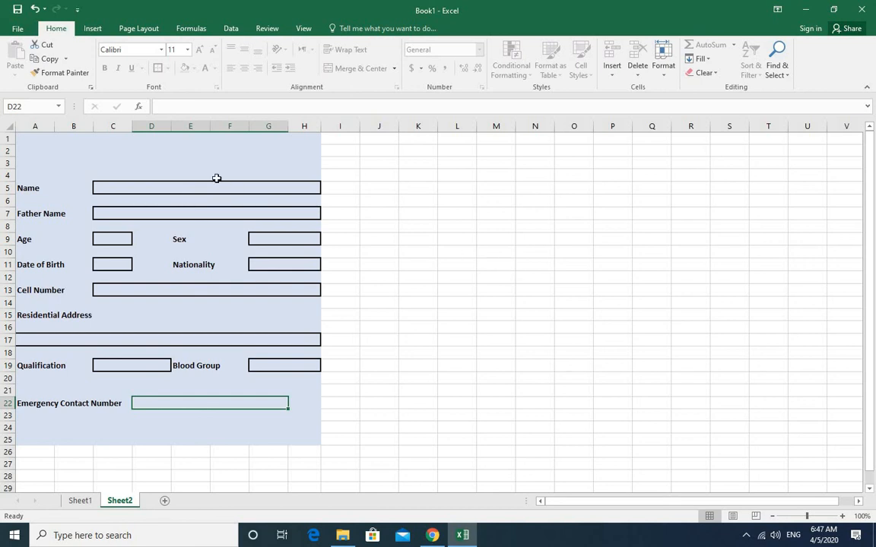
- Enter the person's name in the Name box of the Sheet2 form and move on to the Father Name box
{"action": "left_click", "coordinate": [191, 188]}
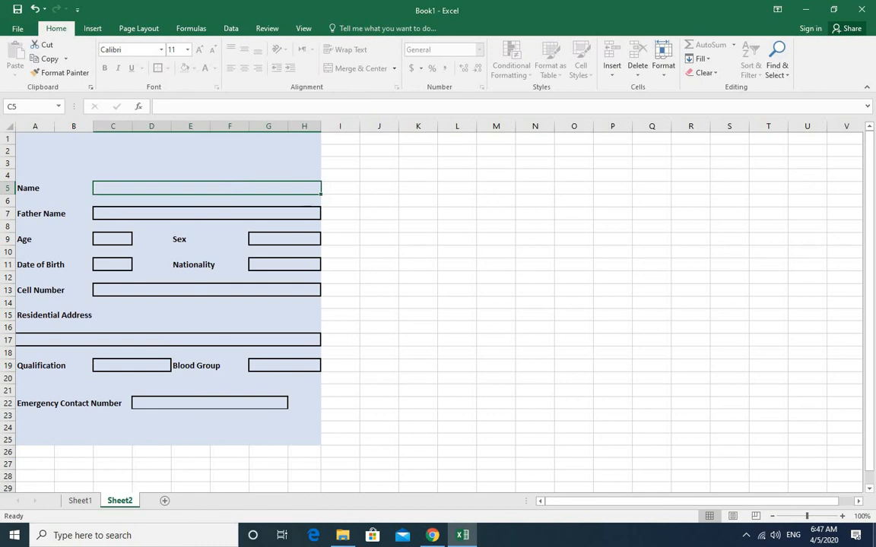
{"action": "type", "text": "osmaln"}
{"action": "key", "text": "BackSpace"}
{"action": "key", "text": "BackSpace"}
{"action": "key", "text": "BackSpace"}
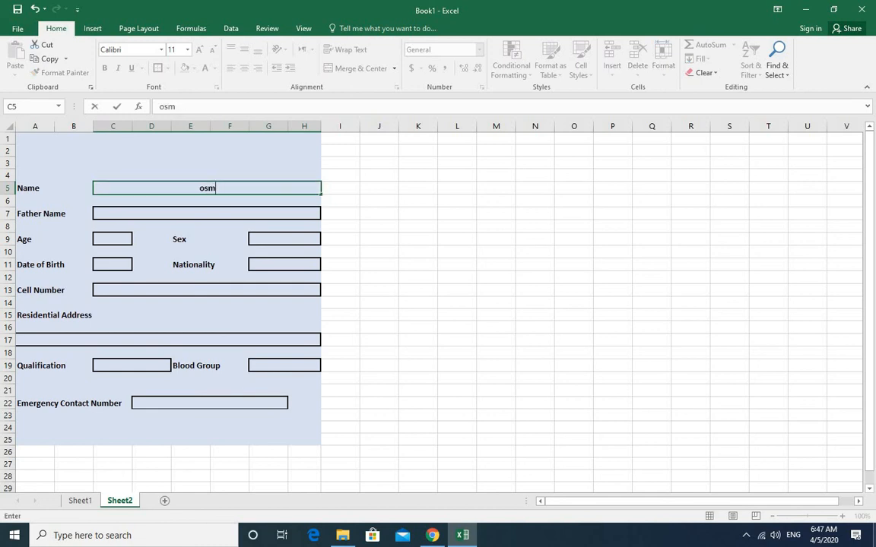
{"action": "type", "text": "an"}
{"action": "key", "text": "Return"}
{"action": "key", "text": "Return"}
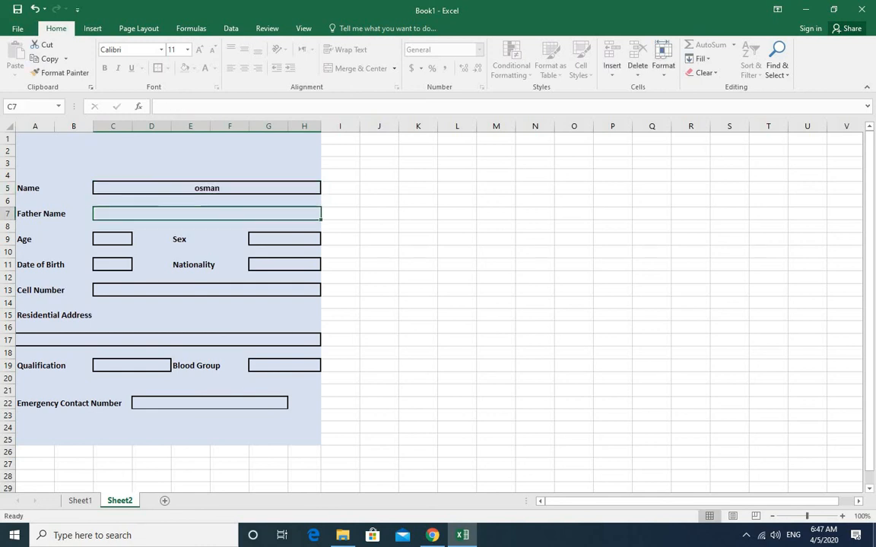
- Fill in the Father Name box with the father's name and move on to the Sex box
{"action": "type", "text": "g"}
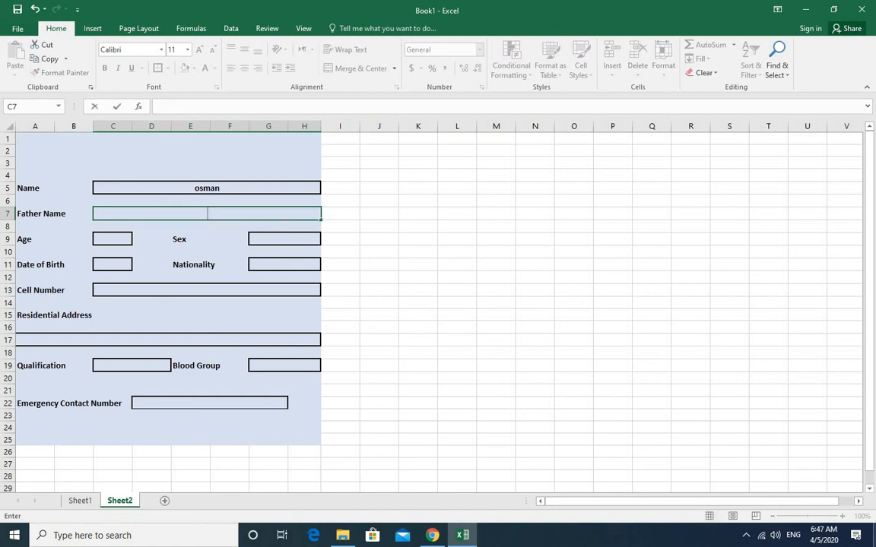
{"action": "type", "text": "m nawaz"}
{"action": "key", "text": "Tab"}
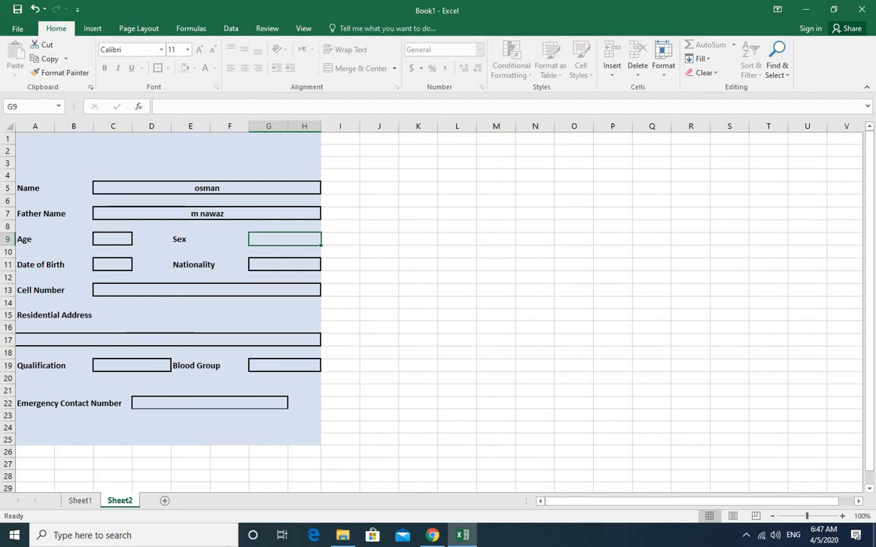